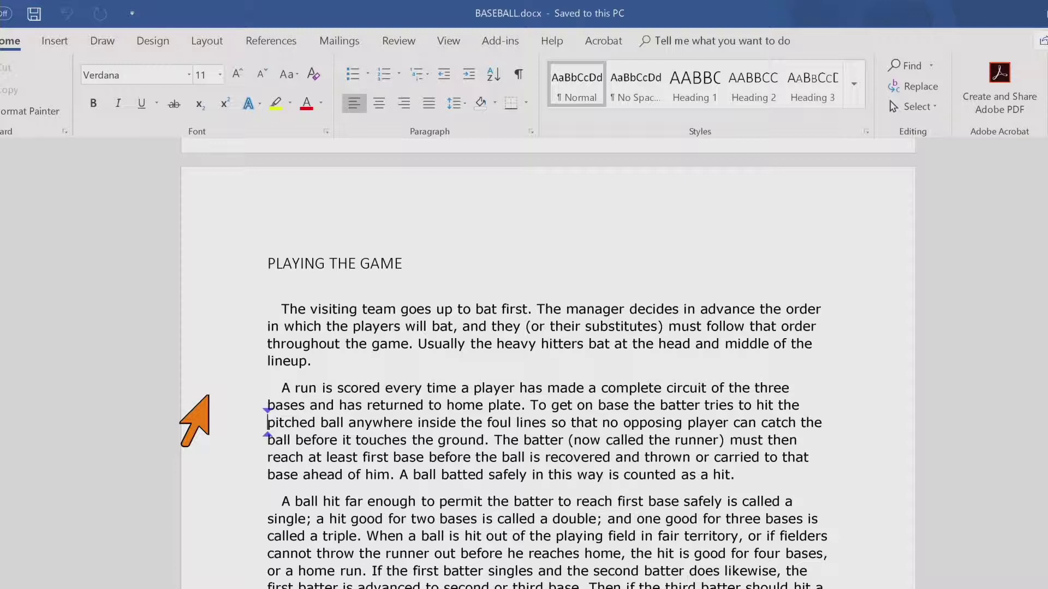
# Show the ZoomText toolbar over the BASEBALL Word document with Caps Lock+Ctrl+U
pyautogui.hotkey('capslock', 'ctrl', 'u')
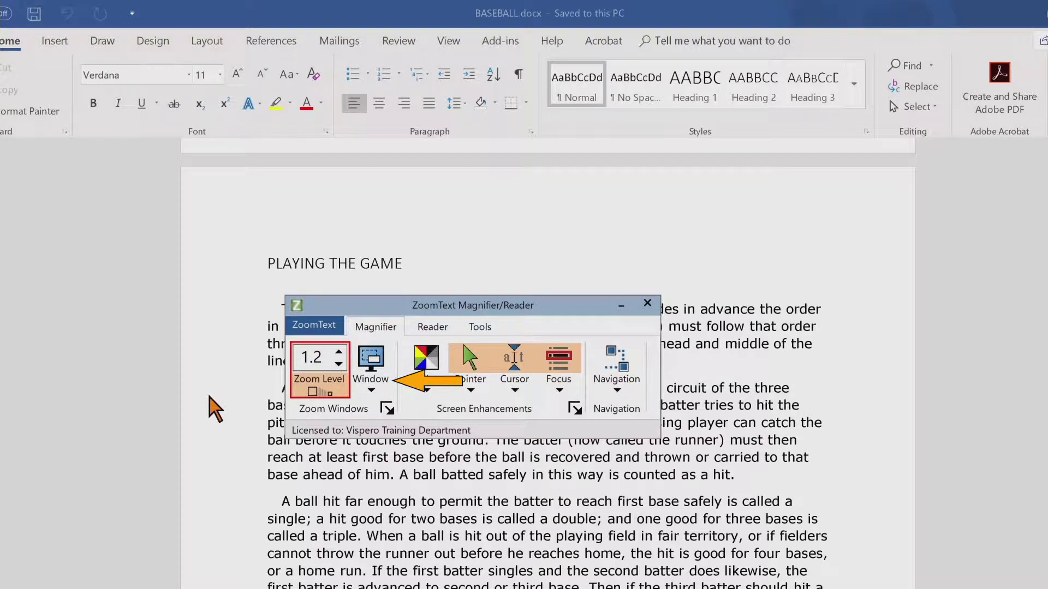
# Switch the one-monitor zoom window to Overlay, then back to Full
pyautogui.click(371, 390)
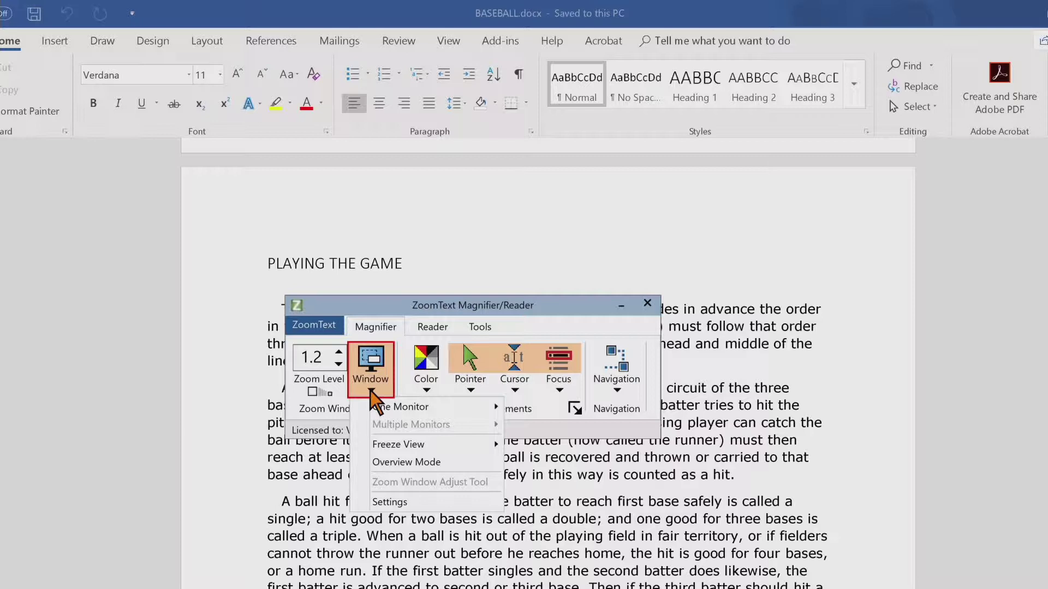
pyautogui.moveTo(401, 407)
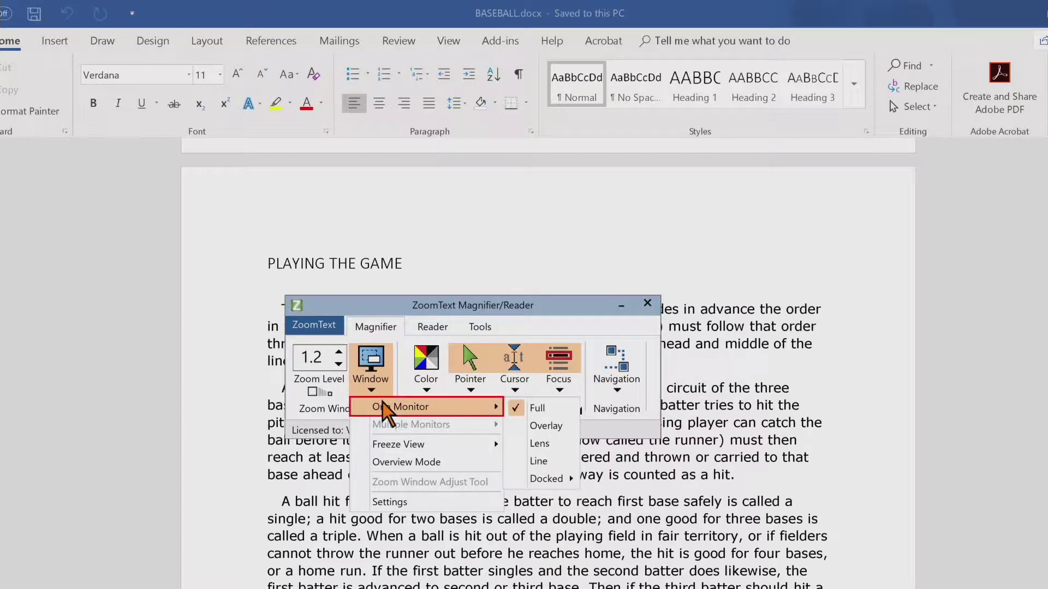
pyautogui.click(535, 427)
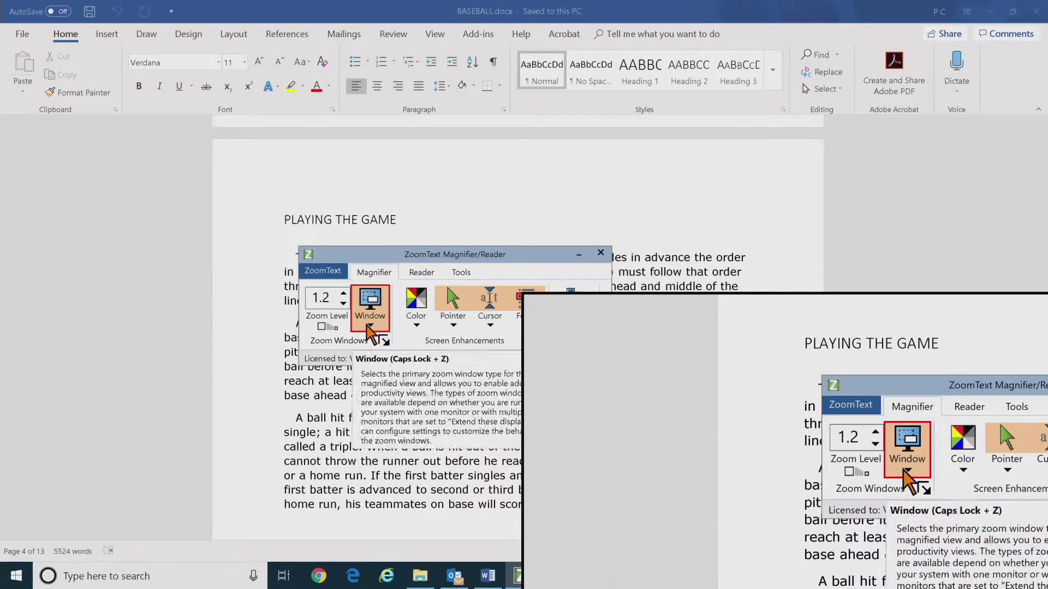
pyautogui.click(370, 326)
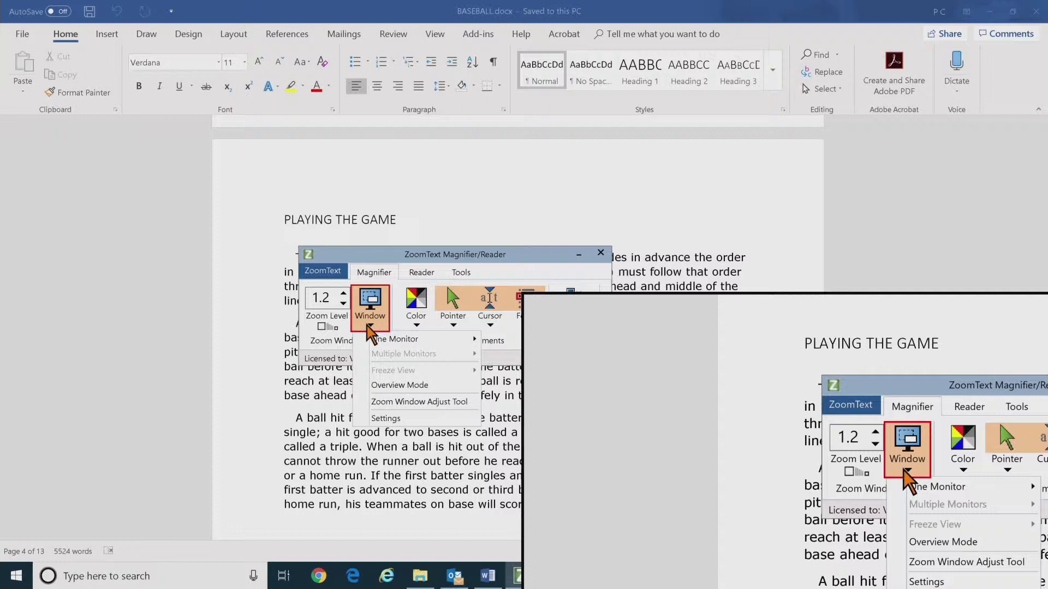
pyautogui.moveTo(394, 339)
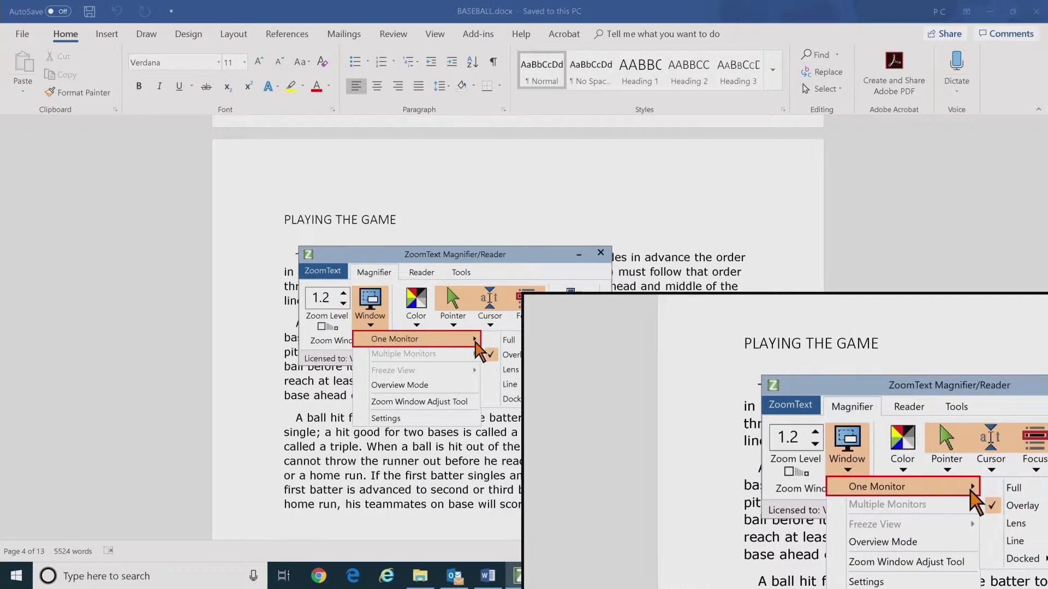
pyautogui.click(509, 343)
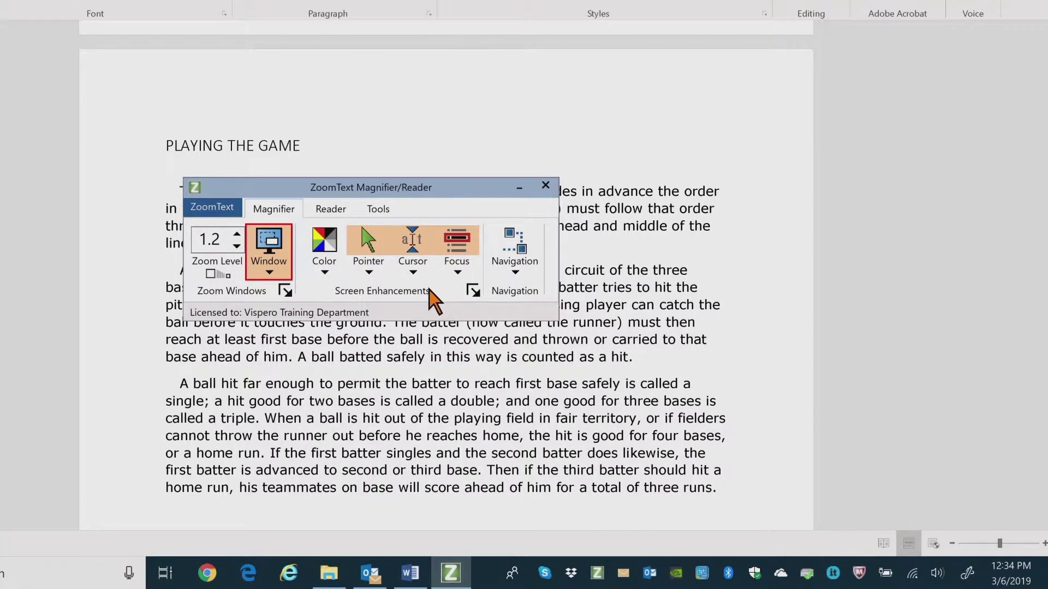
# Cycle the zoom window past Overlay to Lens and raise magnification to 2.25
pyautogui.hotkey('capslock', 'z')
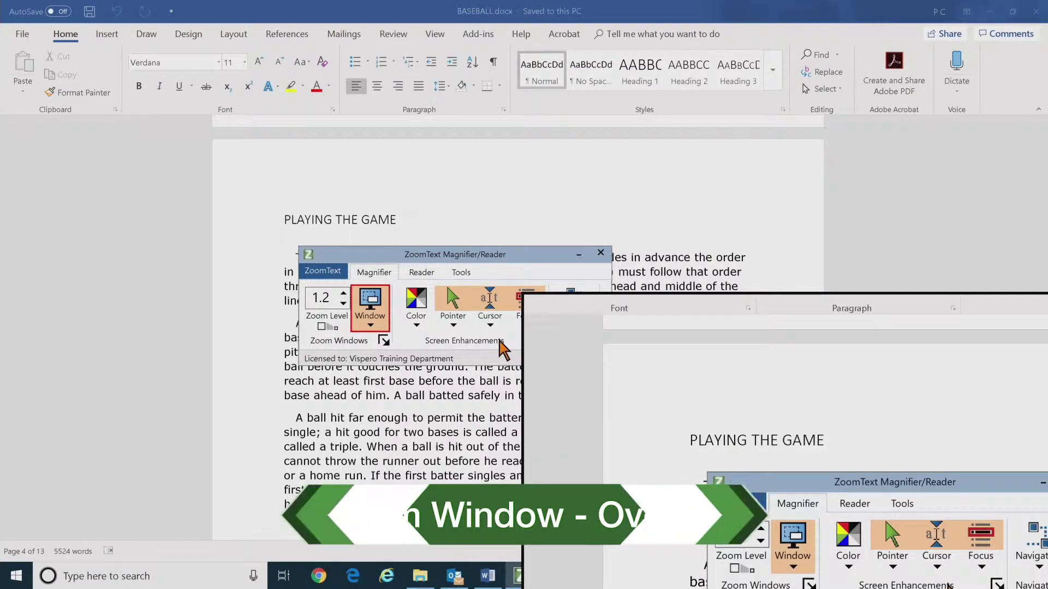
pyautogui.hotkey('capslock', 'z')
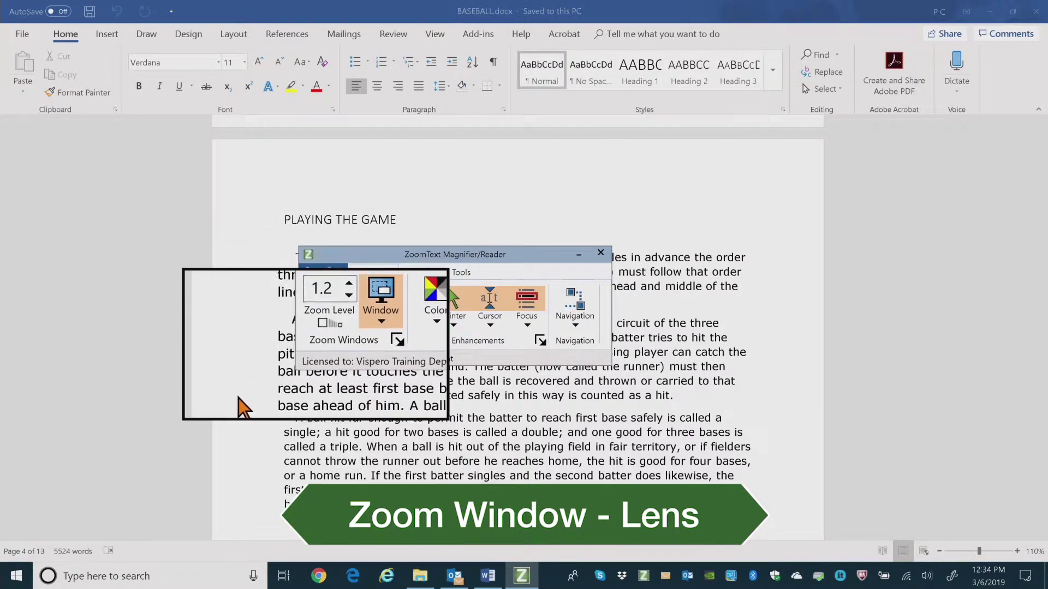
pyautogui.click(350, 287)
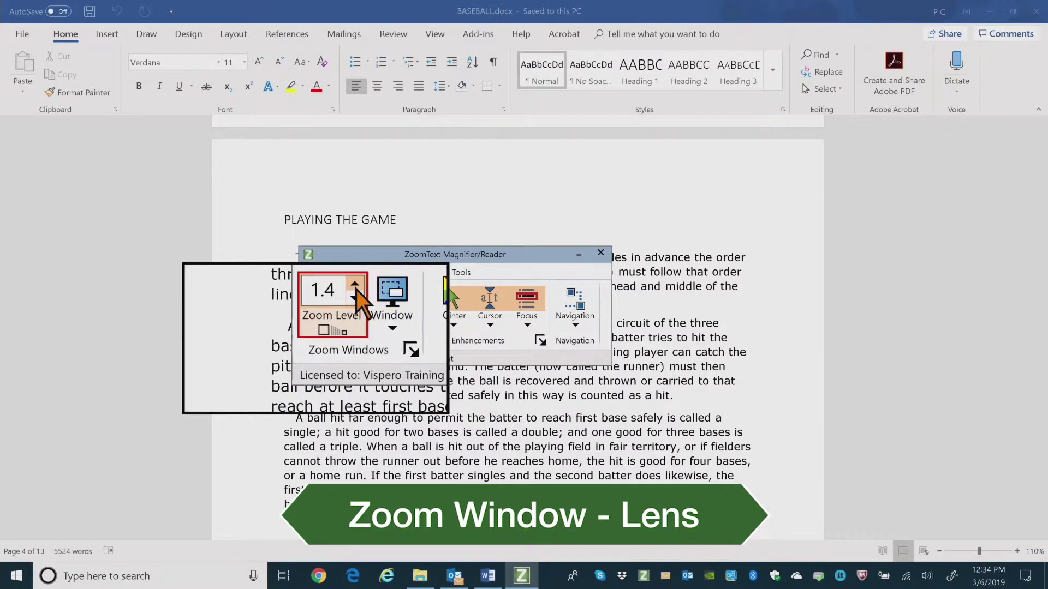
pyautogui.click(357, 289)
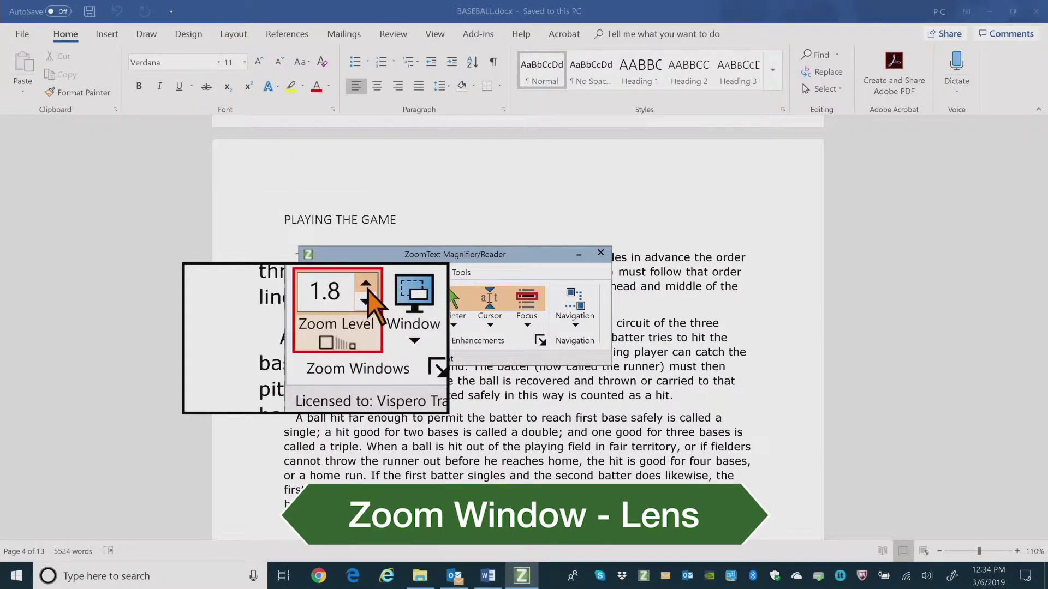
pyautogui.click(367, 289)
pyautogui.click(373, 287)
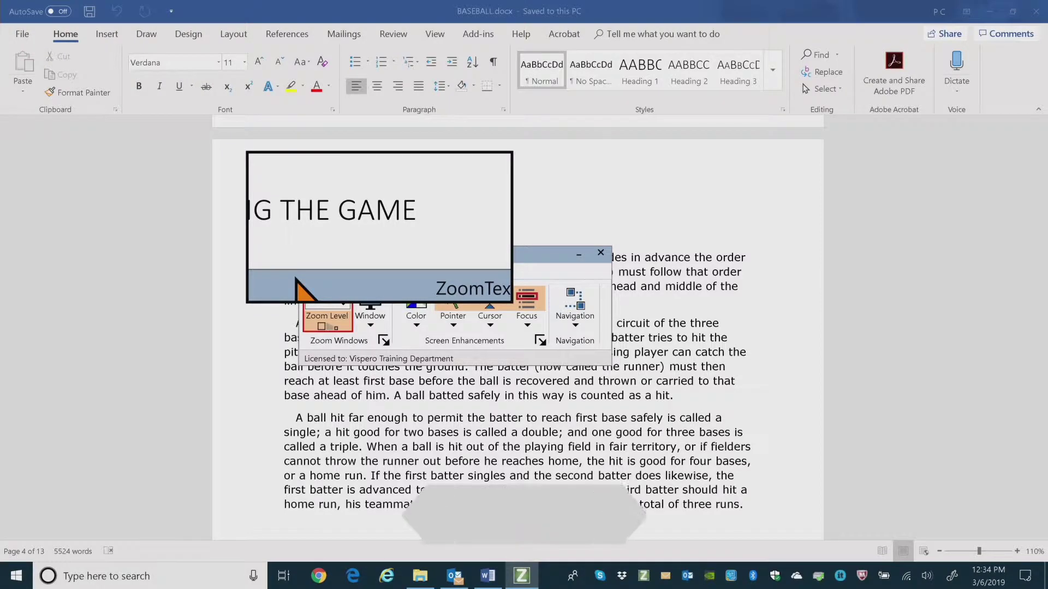
# Cycle through Line, then Docked Bottom, Top, Right and Left zoom windows
pyautogui.hotkey('ctrl', 'shift', 'z')
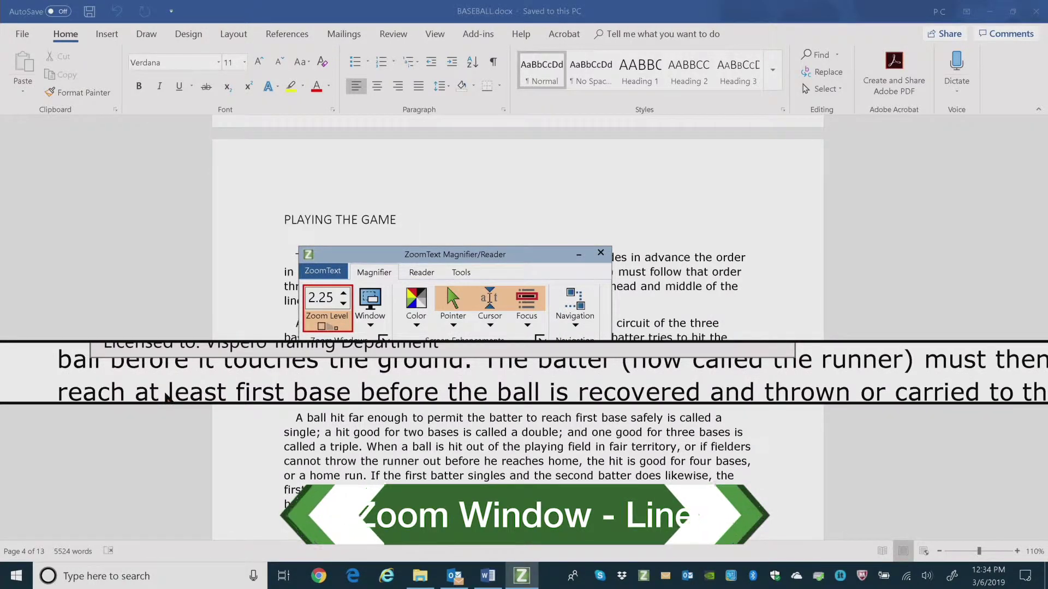
pyautogui.hotkey('ctrl', 'shift', 'z')
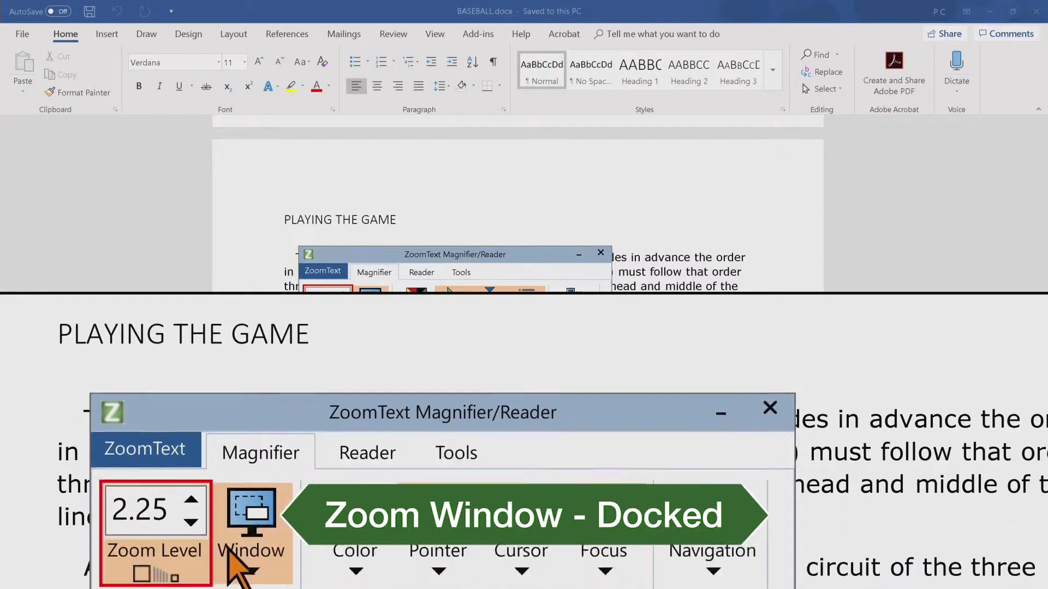
pyautogui.hotkey('ctrl', 'shift', 'z')
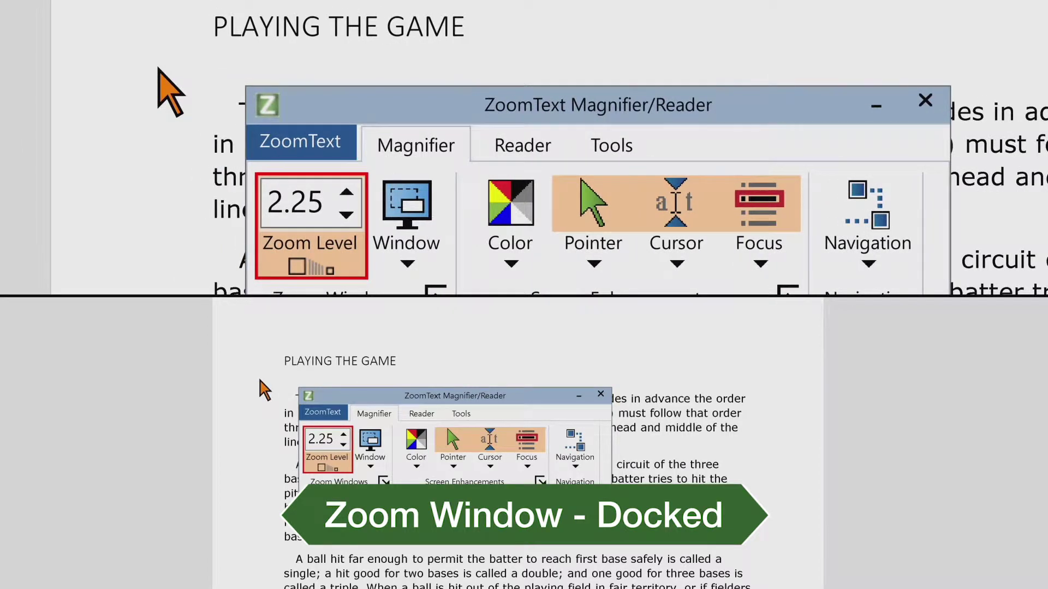
pyautogui.hotkey('ctrl', 'shift', 'z')
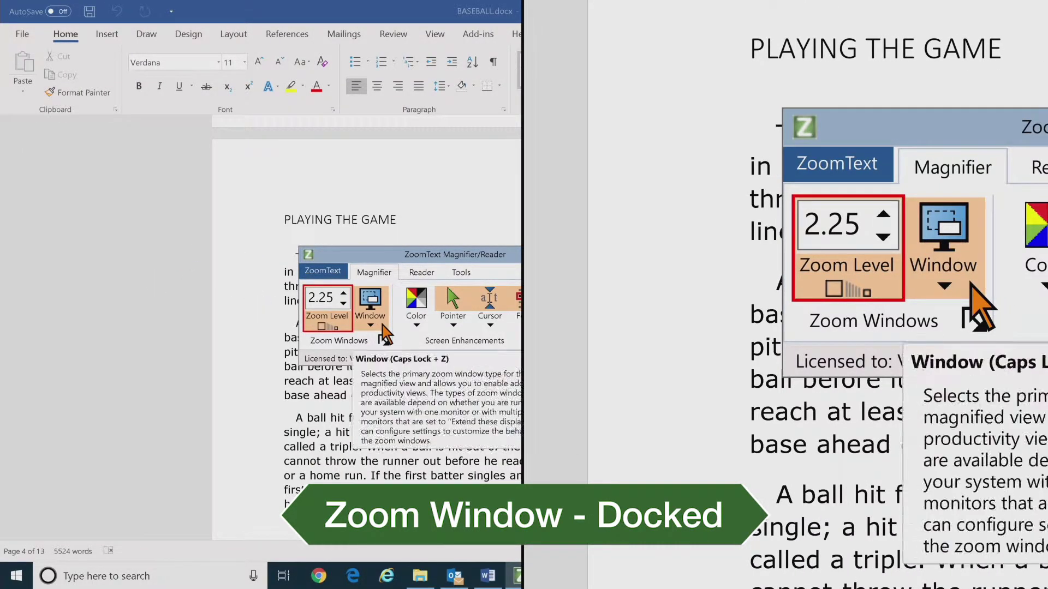
pyautogui.hotkey('ctrl', 'shift', 'z')
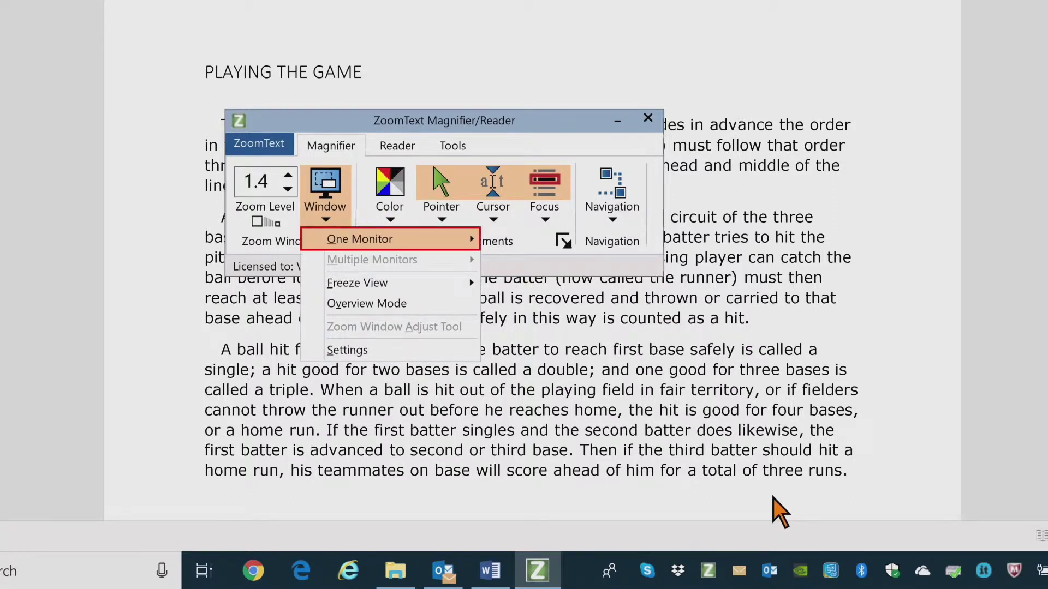
# Highlight the Settings entry in the zoom window options list
pyautogui.press('Up')
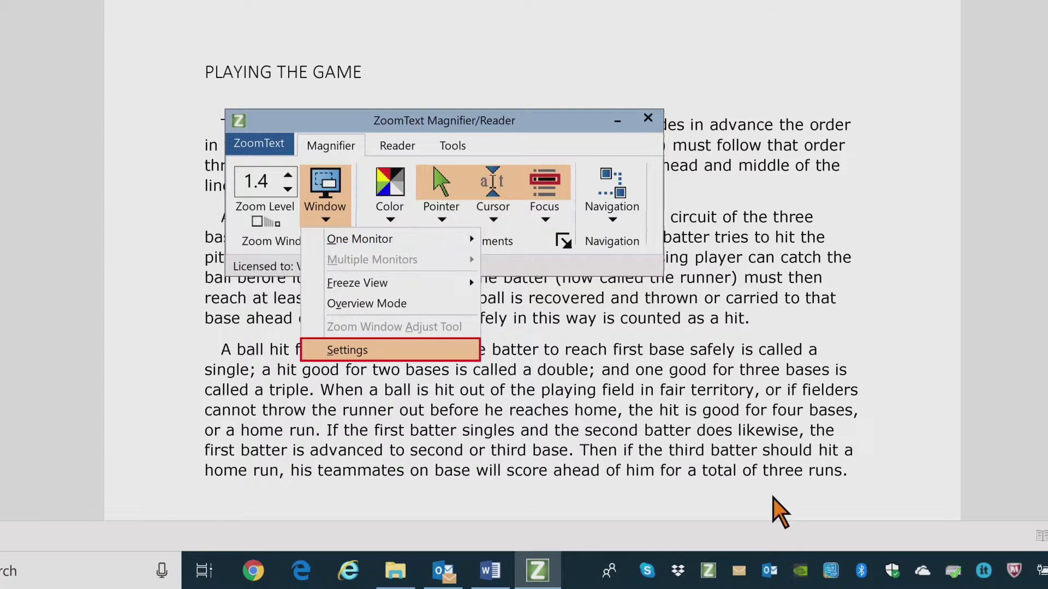
# In Zoom Window Settings, keep Full as the window type and accept the dialog
pyautogui.press('Return')
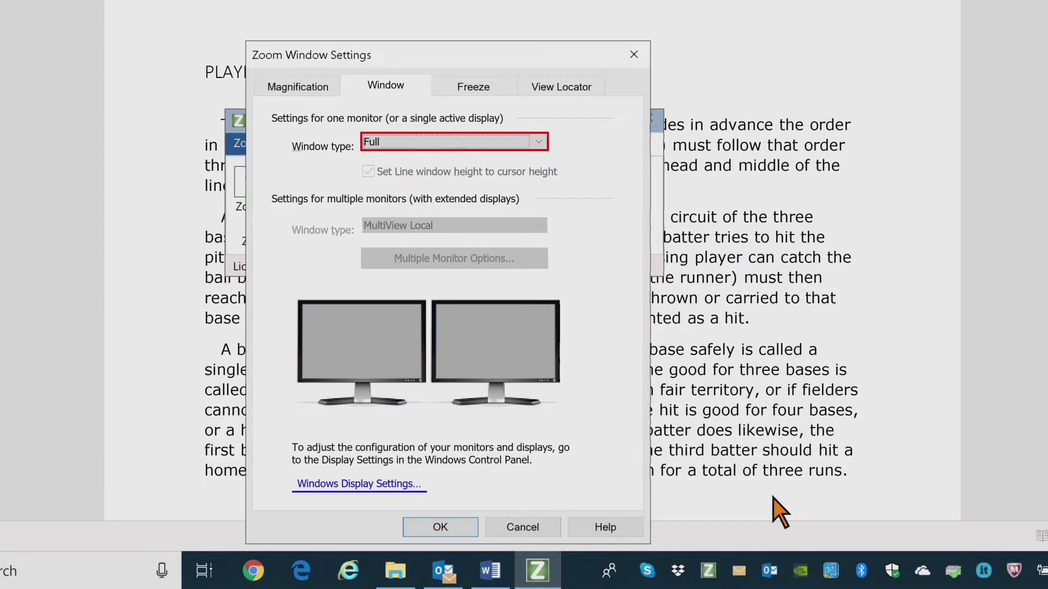
pyautogui.hotkey('alt', 'Down')
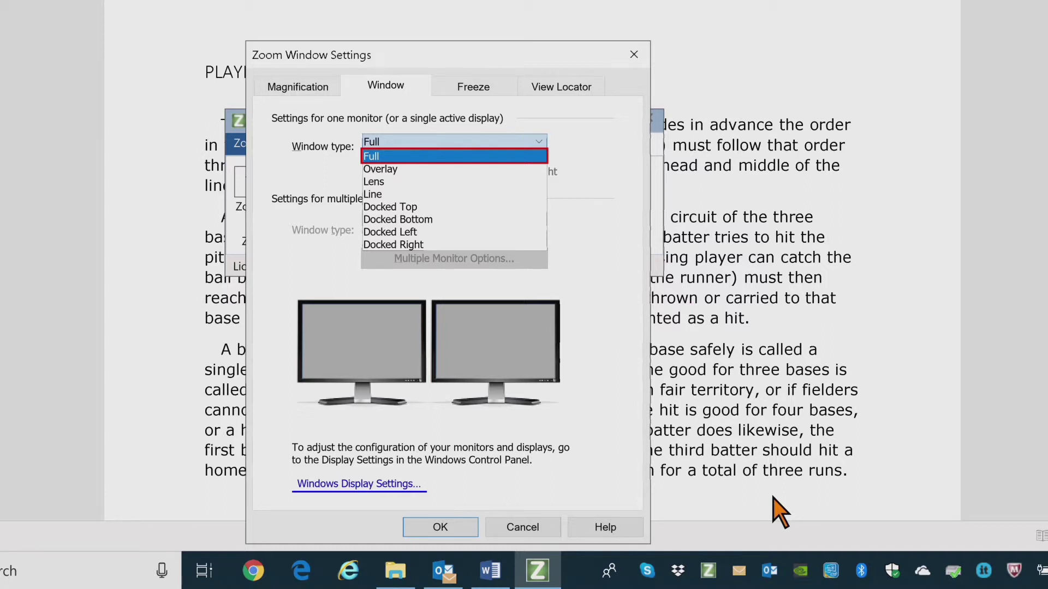
pyautogui.press('Return')
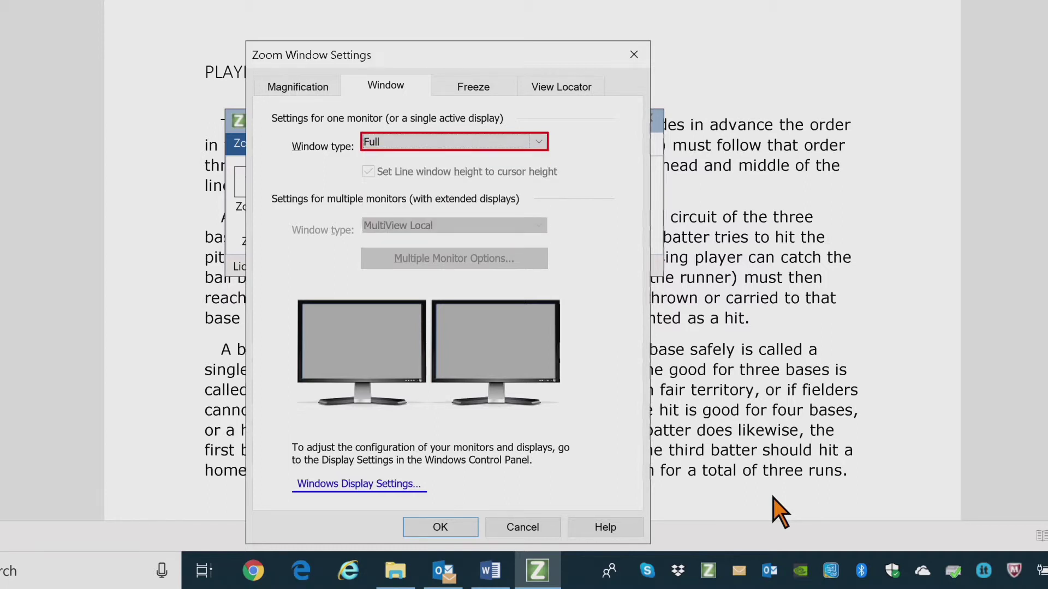
pyautogui.press('Return')
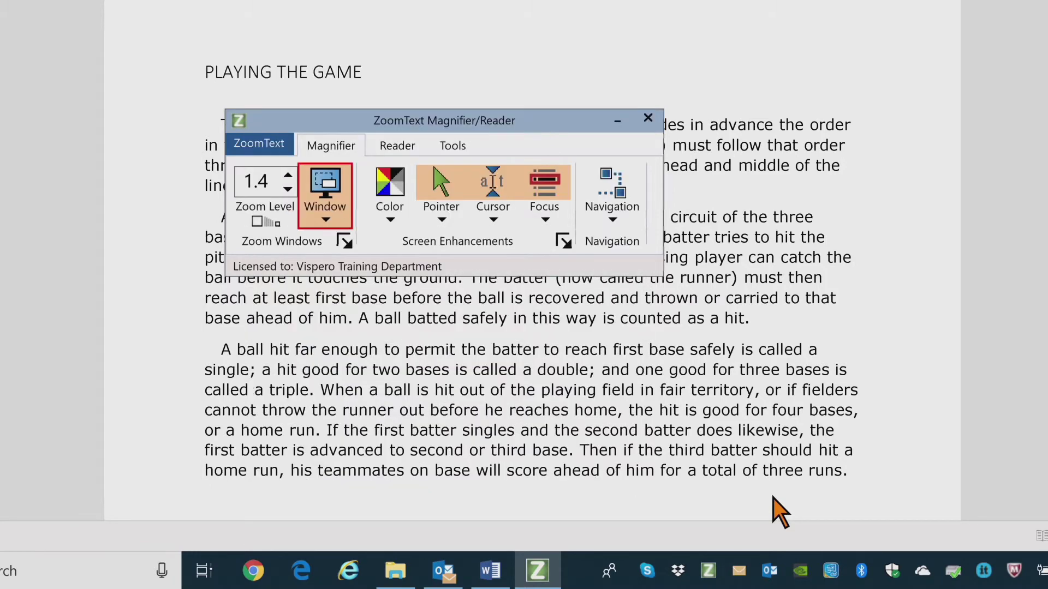